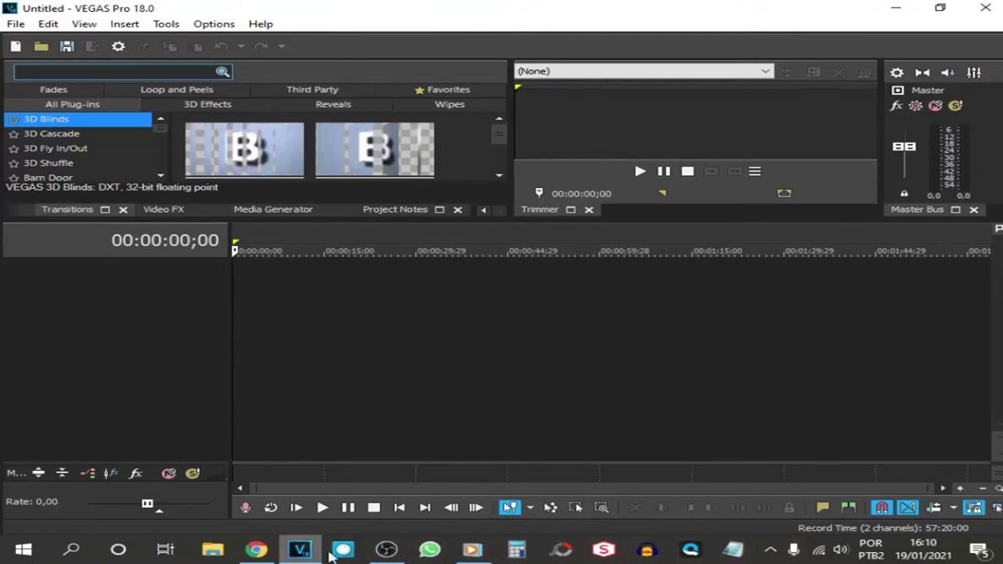
# - Close the media player and place the green-screen subscribe video at the timeline start, keeping the current project video settings
pyautogui.click(469, 551)
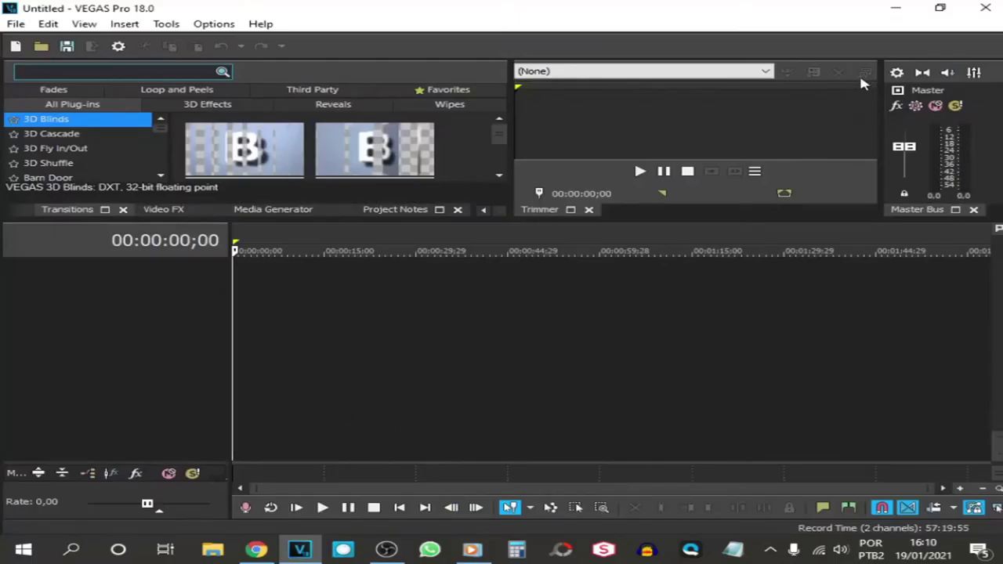
pyautogui.click(902, 16)
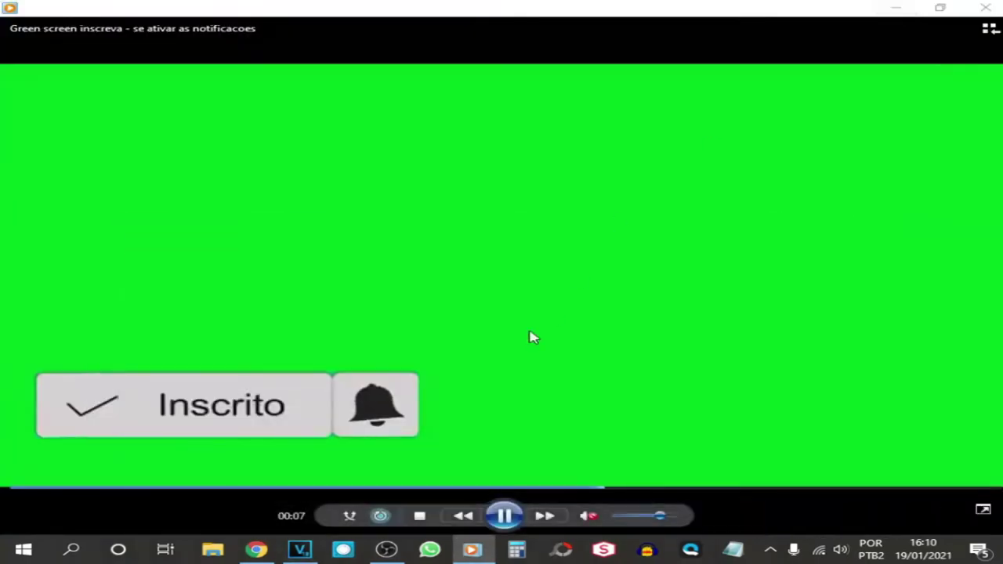
pyautogui.click(985, 10)
pyautogui.moveTo(346, 287); pyautogui.dragTo(243, 354)
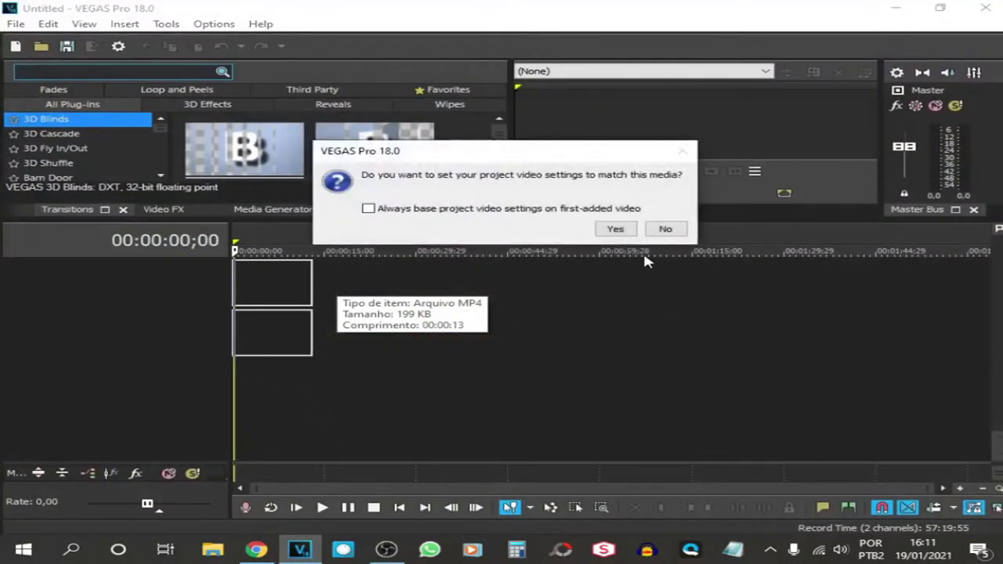
pyautogui.click(666, 230)
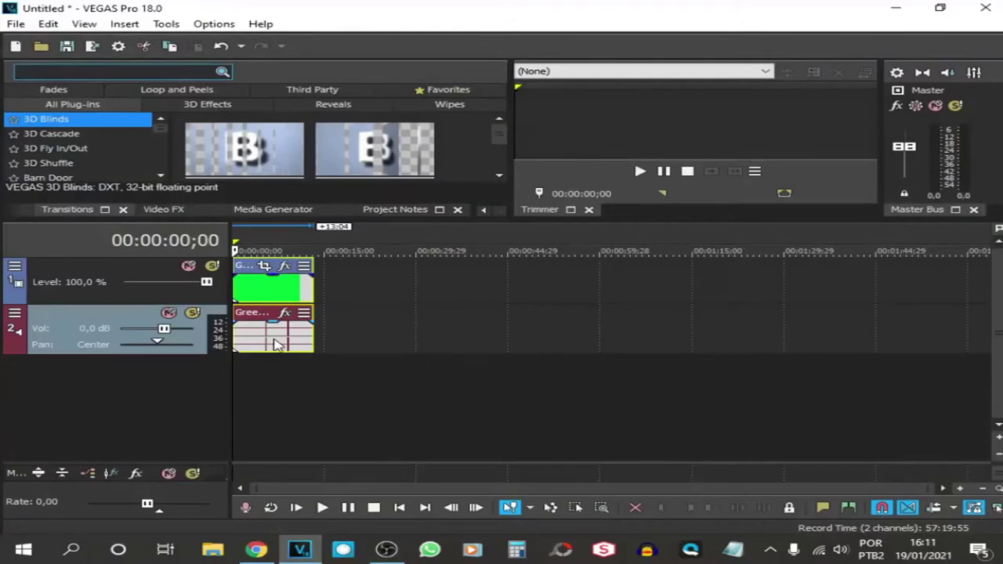
# - Show the video preview window and play back the green-screen clip from the start
pyautogui.hotkey('alt', '6')
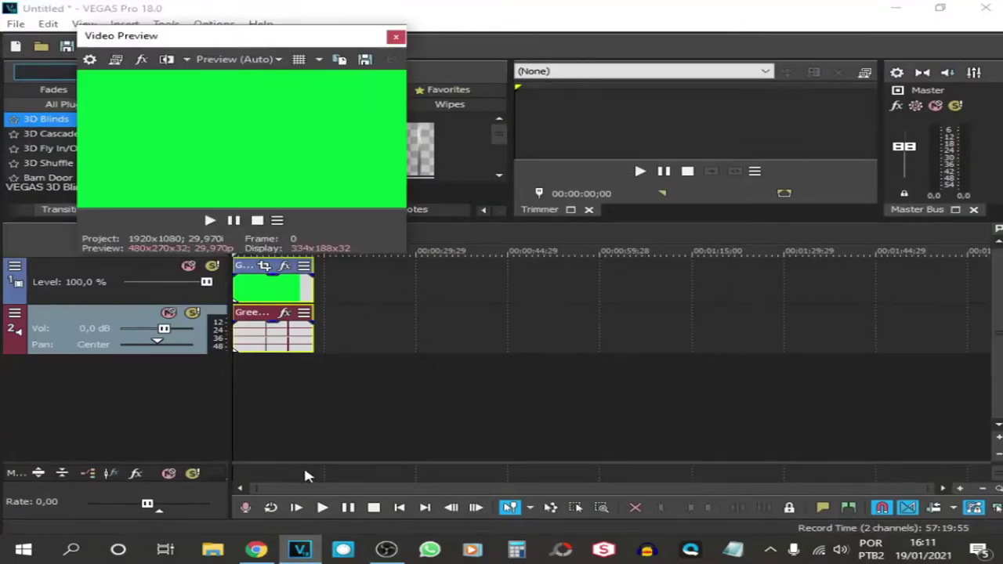
pyautogui.click(296, 507)
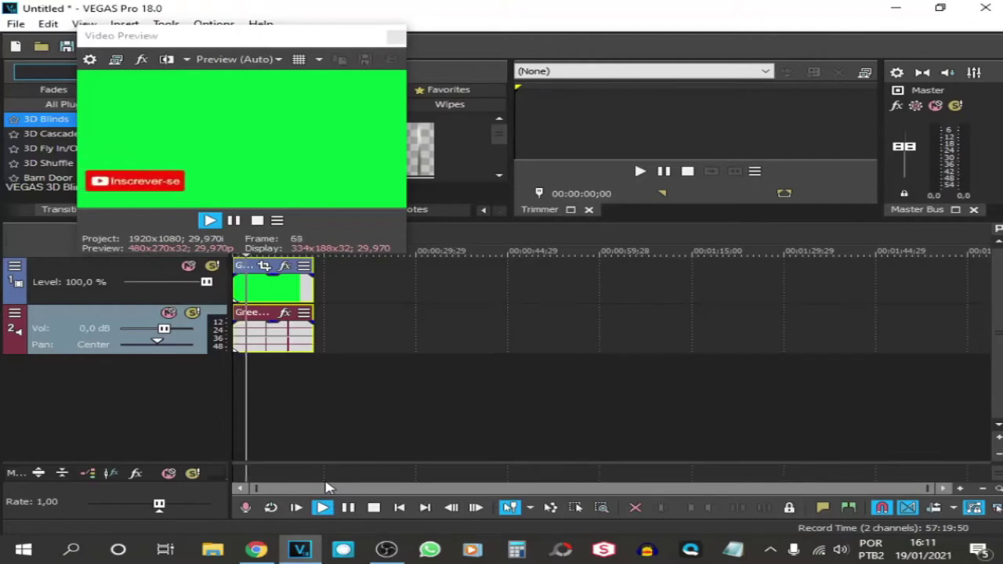
pyautogui.click(375, 508)
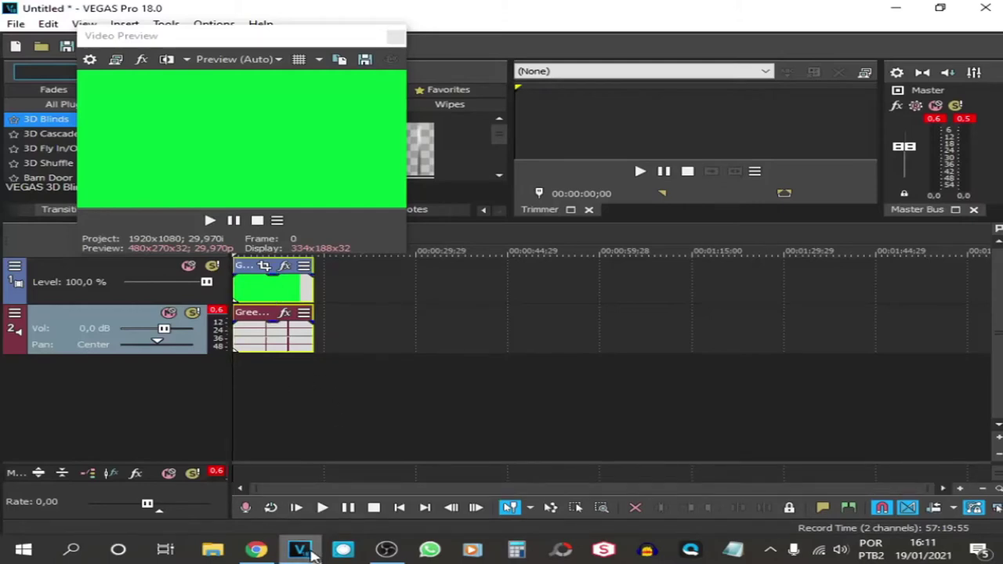
# - Open the ENCHETE DRONE 2020 folder inside HD SILVERA CX EXTENO > CANAL SILVERA CX on the ARQUIVOS (D:) drive
pyautogui.click(214, 550)
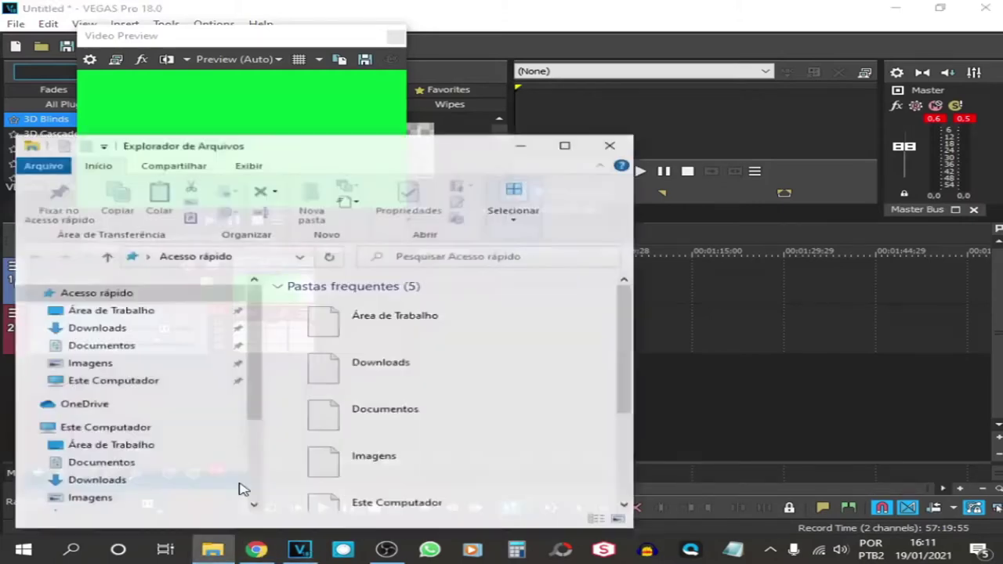
pyautogui.scroll(-3, 110, 497)
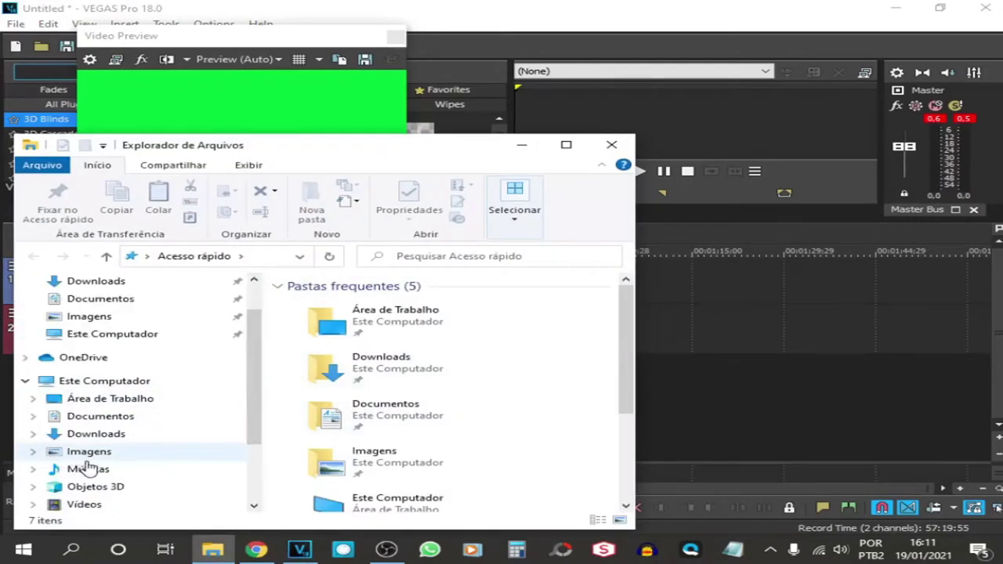
pyautogui.scroll(-1, 110, 502)
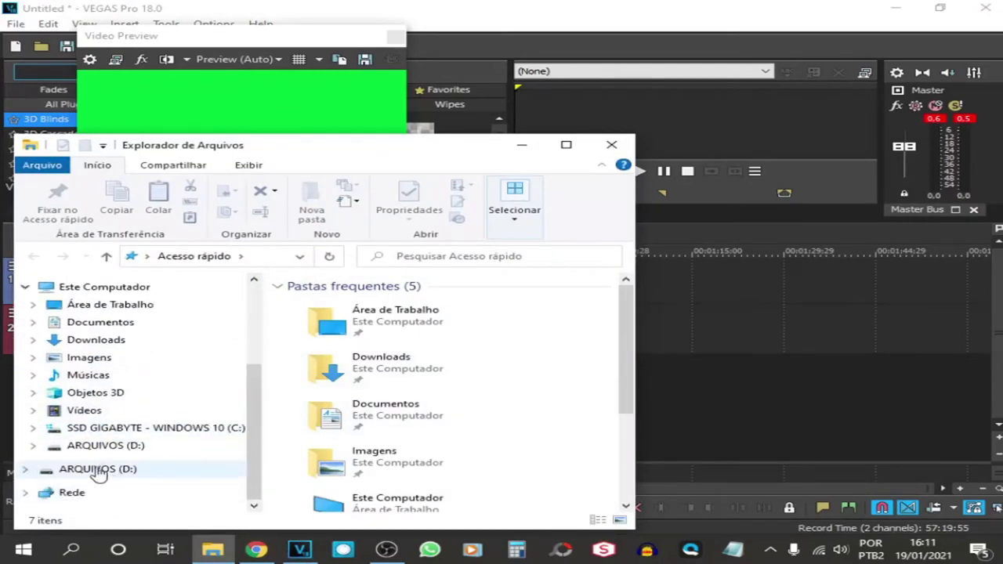
pyautogui.click(107, 475)
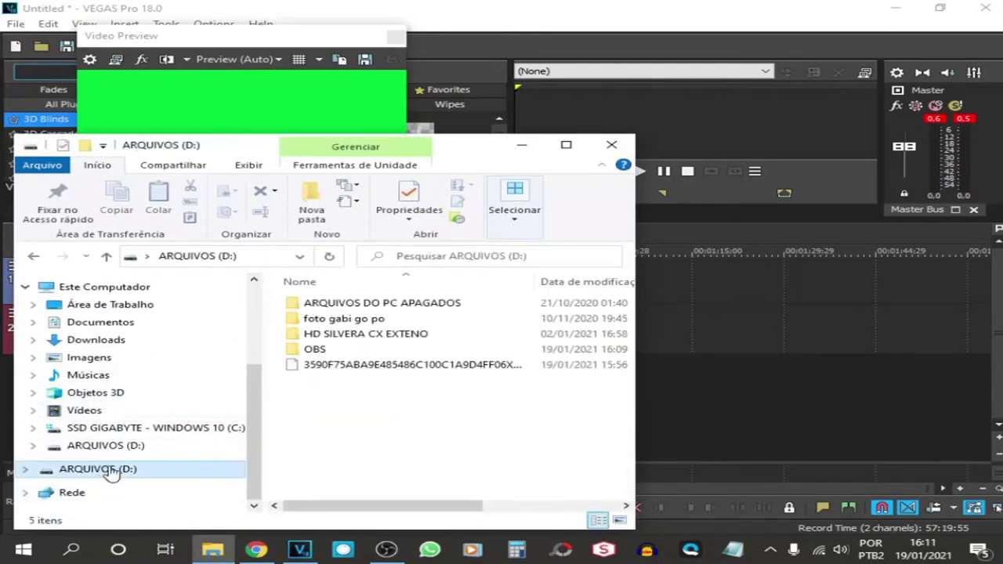
pyautogui.doubleClick(377, 341)
pyautogui.doubleClick(541, 312)
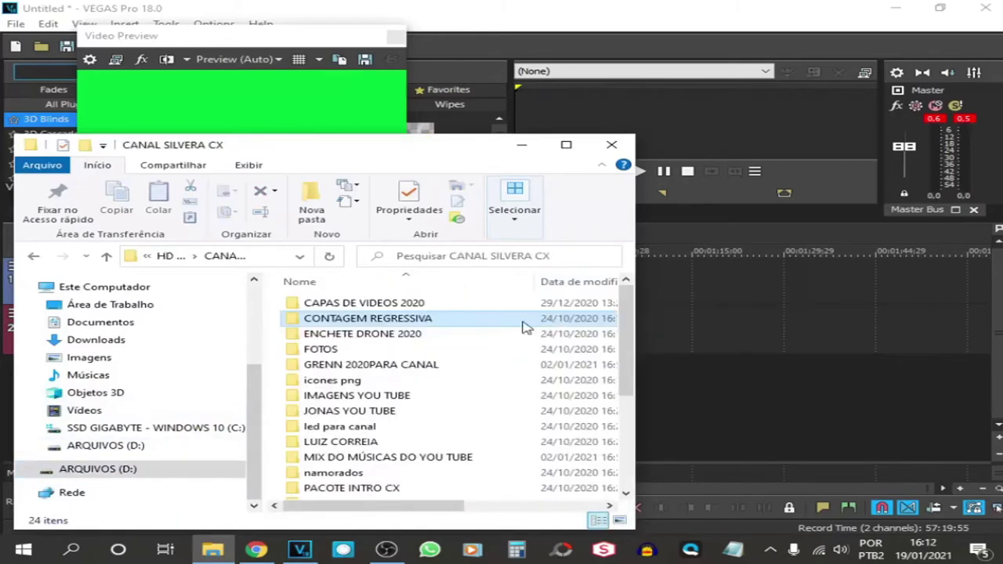
pyautogui.click(544, 320)
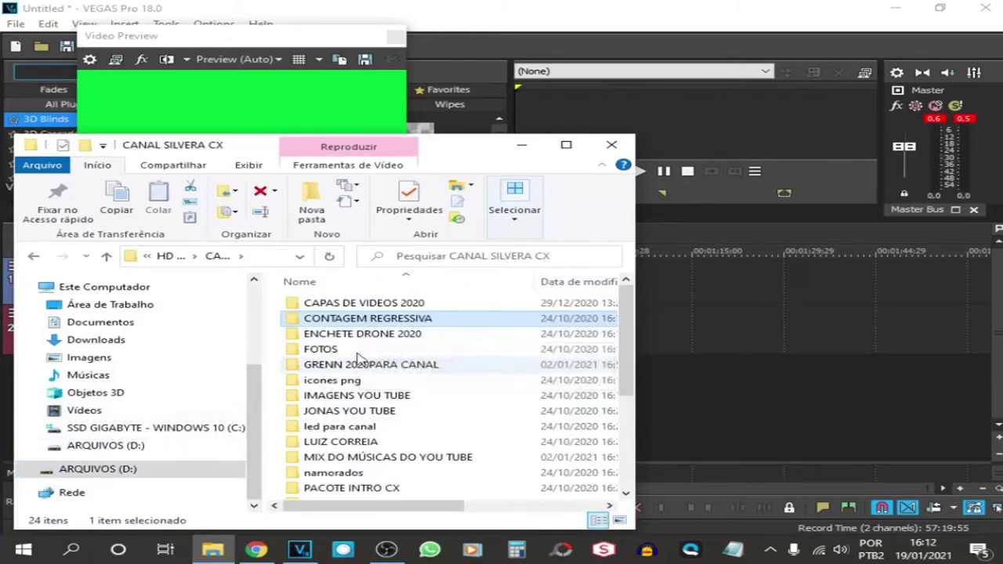
pyautogui.doubleClick(330, 337)
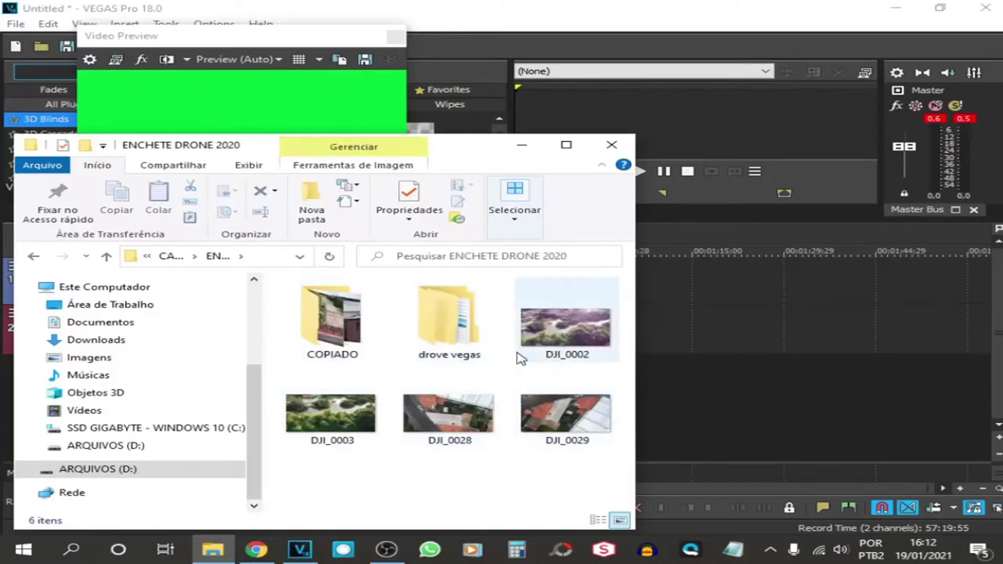
# - Add the DJI_0003 video on a new track below the green-screen clip and trim its end to about 27 seconds
pyautogui.moveTo(353, 422); pyautogui.dragTo(253, 386)
pyautogui.moveTo(408, 400); pyautogui.dragTo(886, 396)
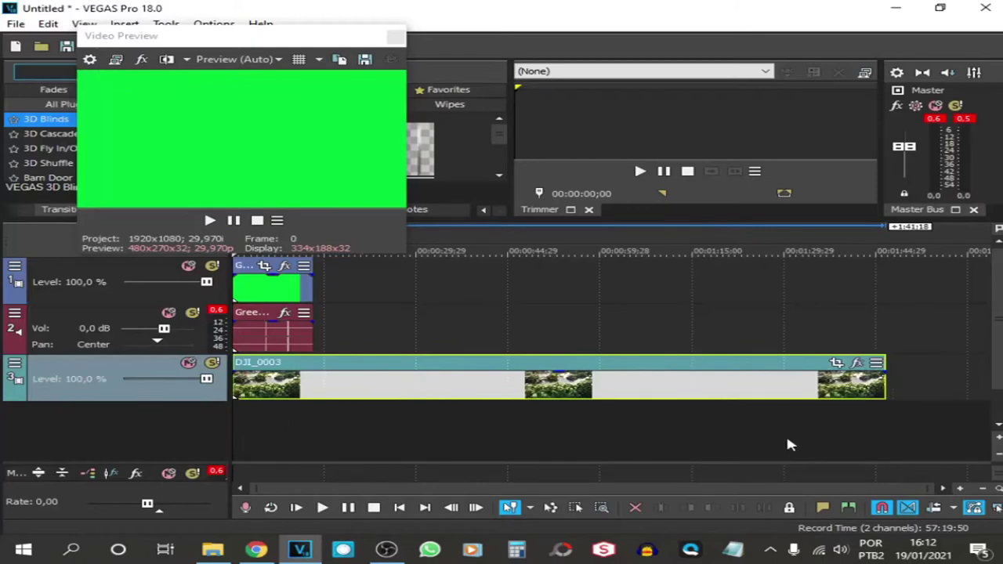
pyautogui.moveTo(886, 395); pyautogui.dragTo(397, 456)
# - Play back the timeline to check the green-screen clip over the drone footage, then stop in the drone-only part
pyautogui.click(297, 508)
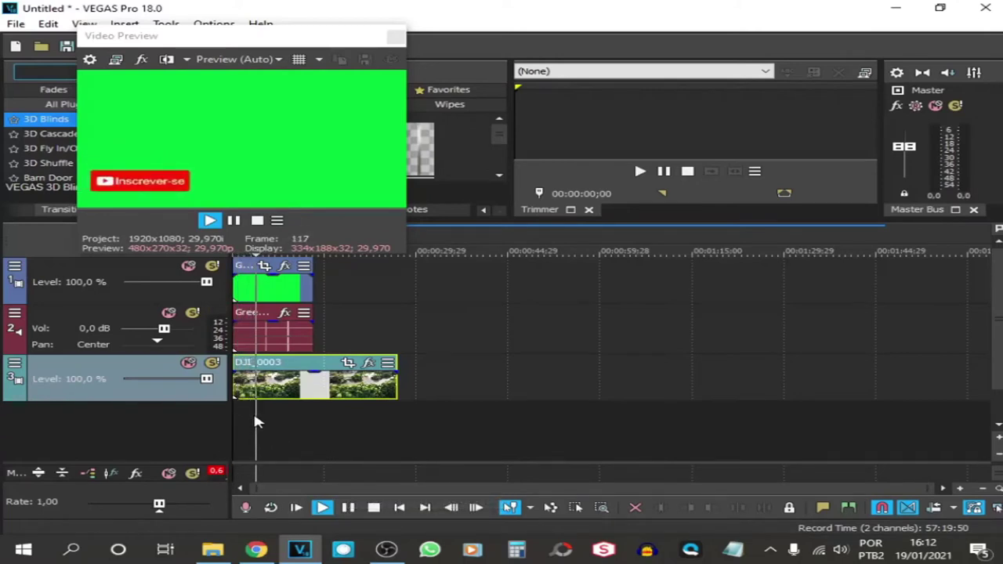
pyautogui.click(278, 333)
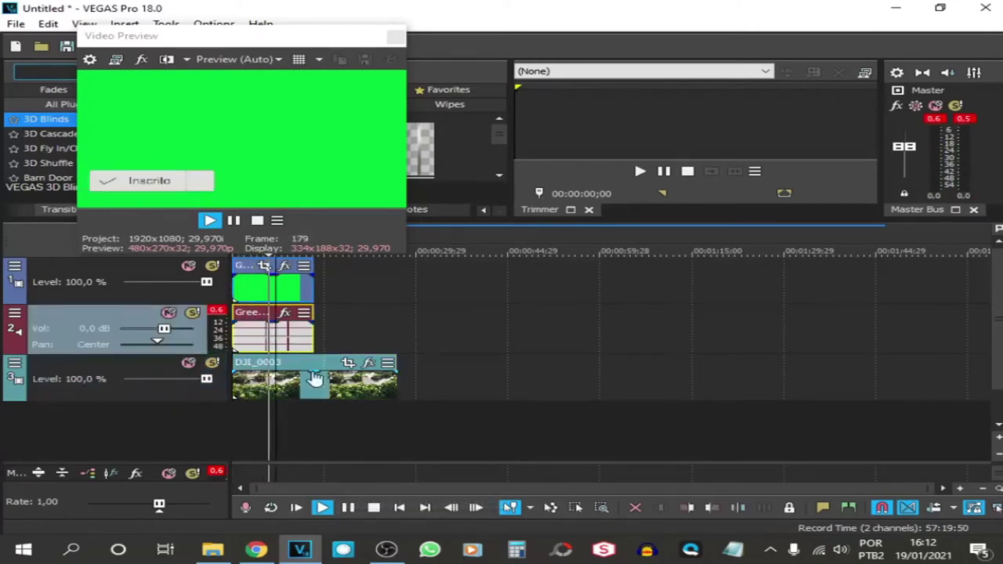
pyautogui.click(343, 389)
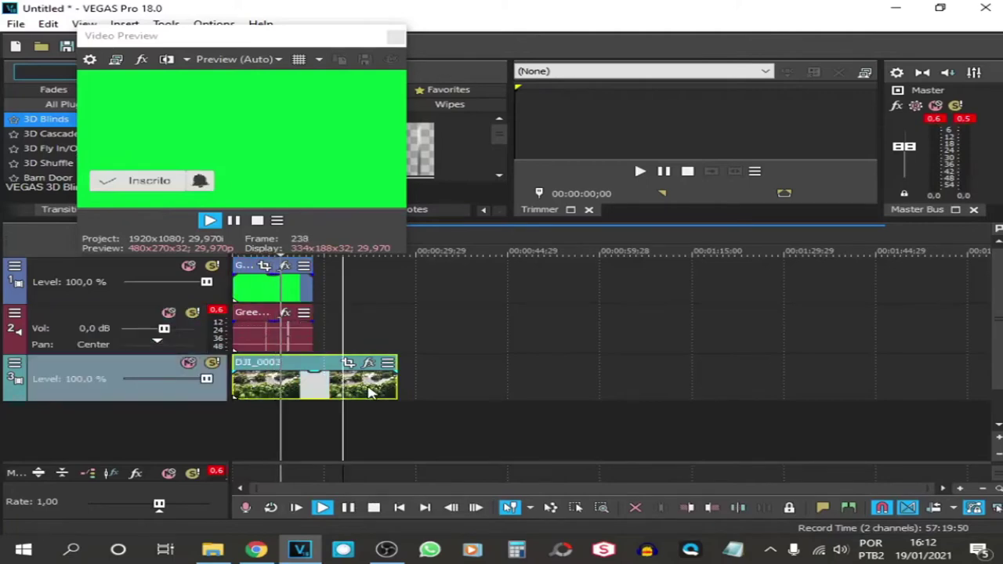
pyautogui.click(359, 439)
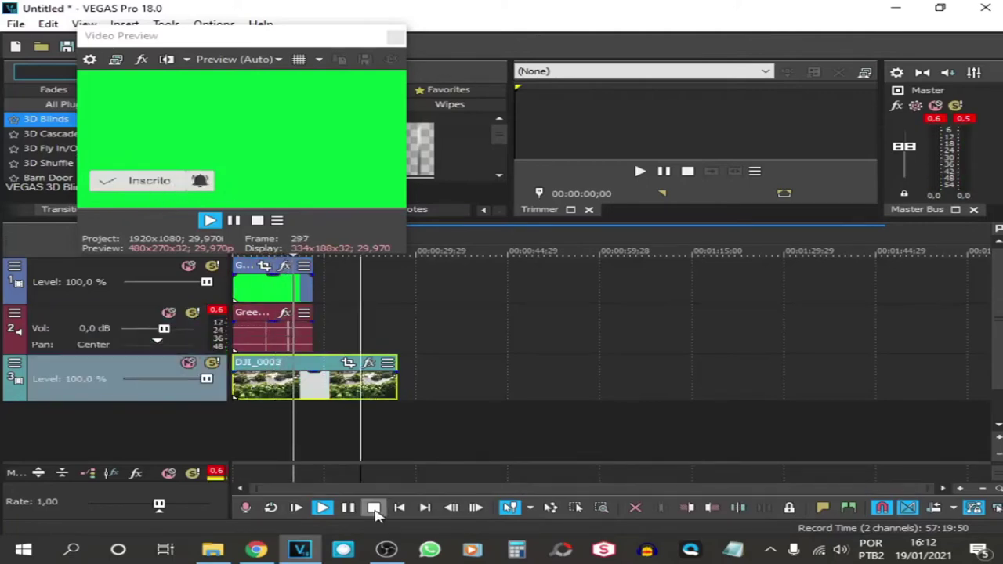
pyautogui.press('space')
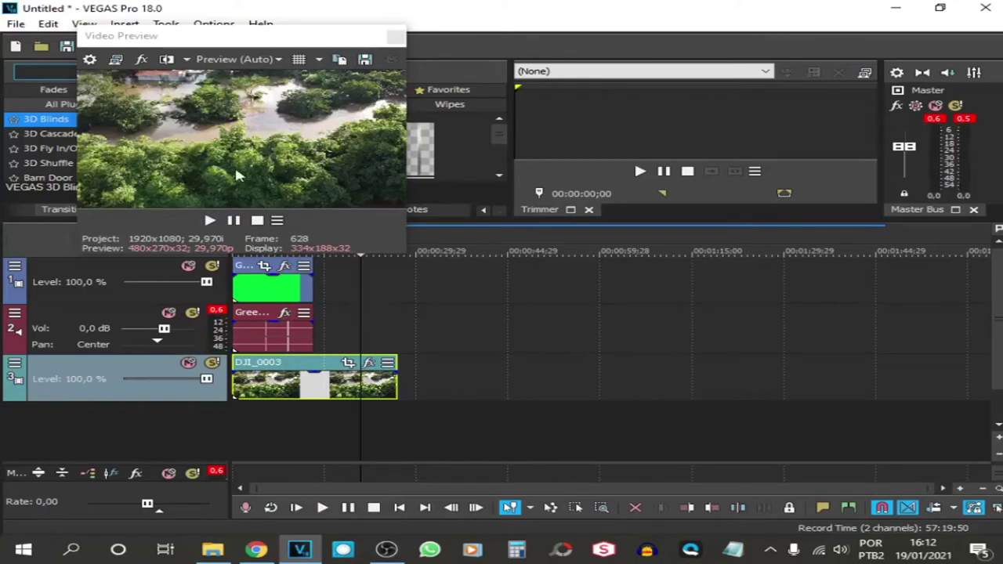
# - Apply the 16:9 Widescreen TV aspect ratio Pan/Crop preset to the green-screen video event
pyautogui.click(254, 301)
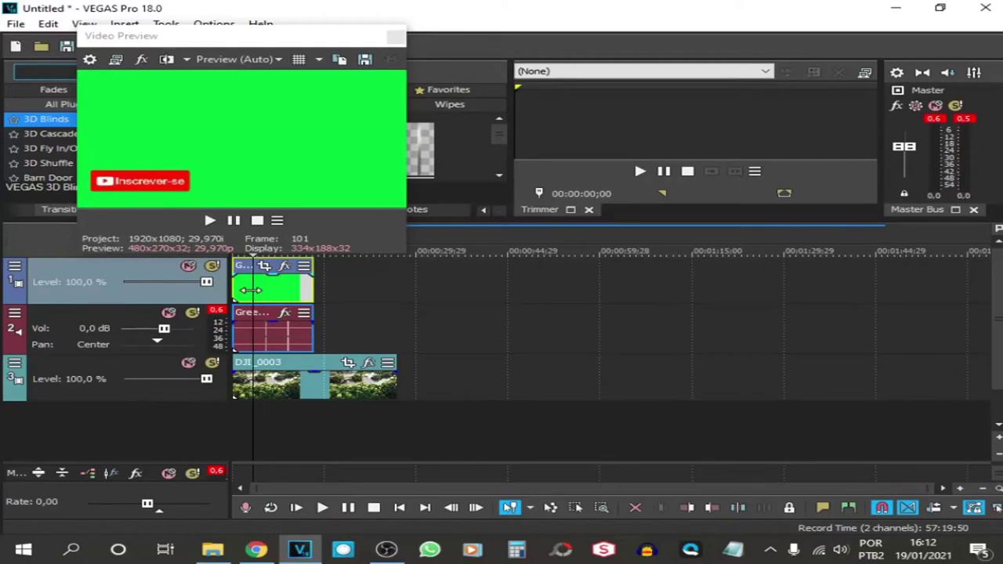
pyautogui.rightClick(252, 294)
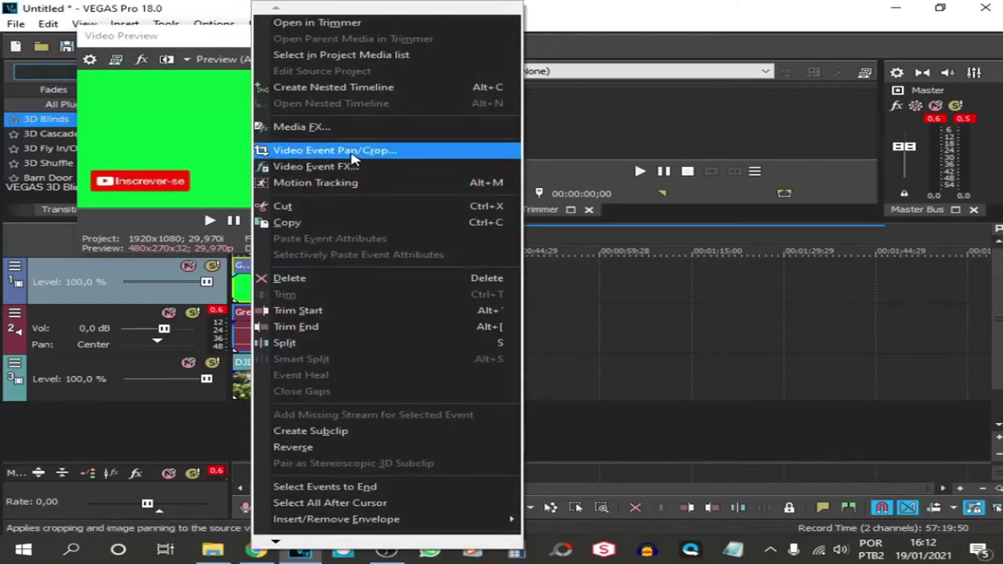
pyautogui.click(351, 153)
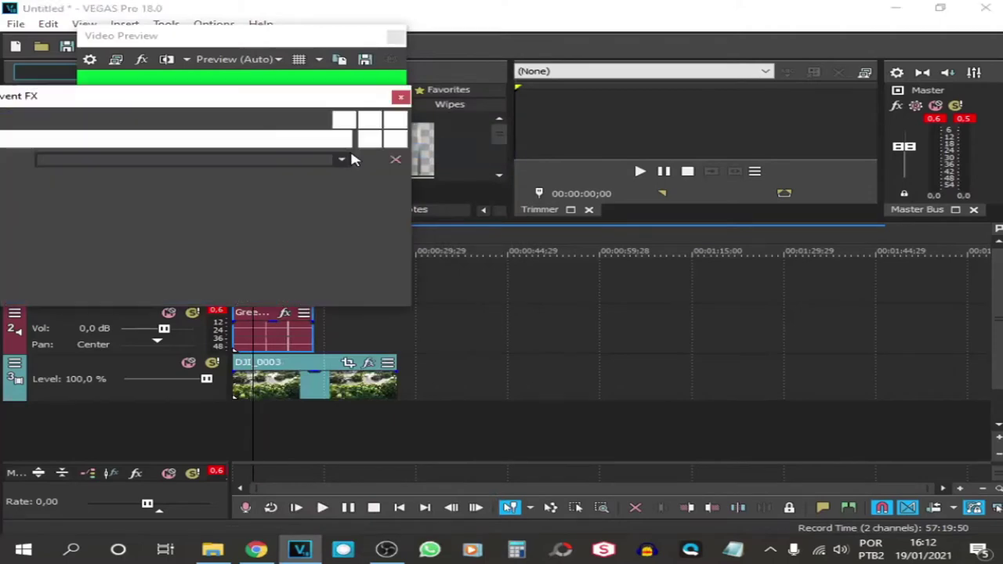
pyautogui.moveTo(285, 107); pyautogui.dragTo(402, 104)
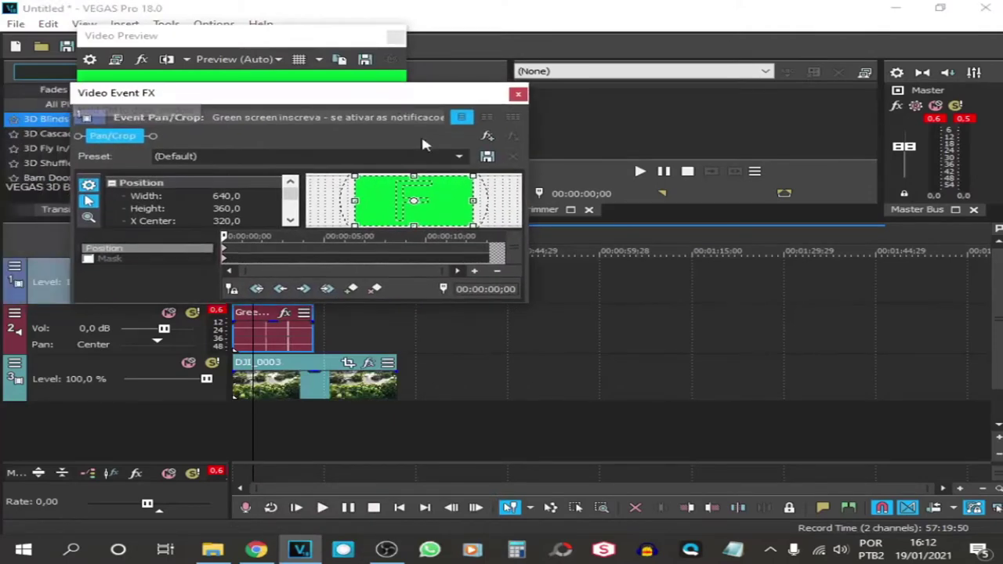
pyautogui.click(459, 158)
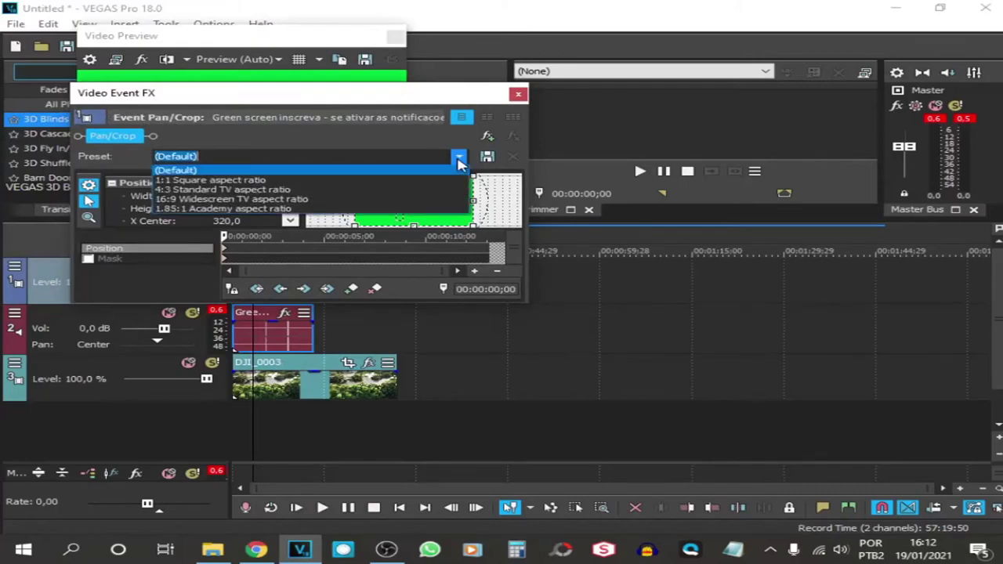
pyautogui.click(246, 200)
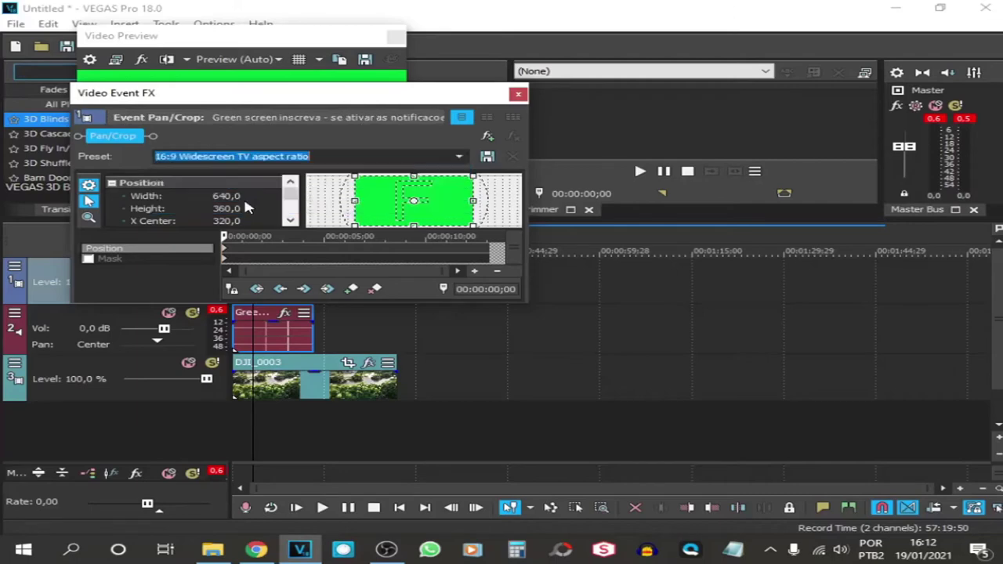
pyautogui.click(518, 95)
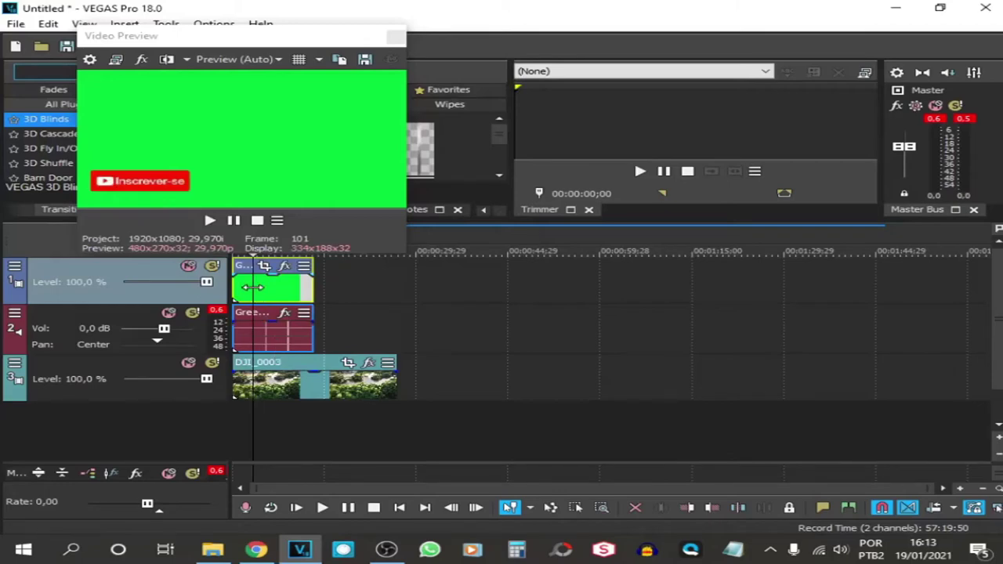
# - Add the VEGAS Chroma Keyer effect to the green-screen video event
pyautogui.rightClick(253, 287)
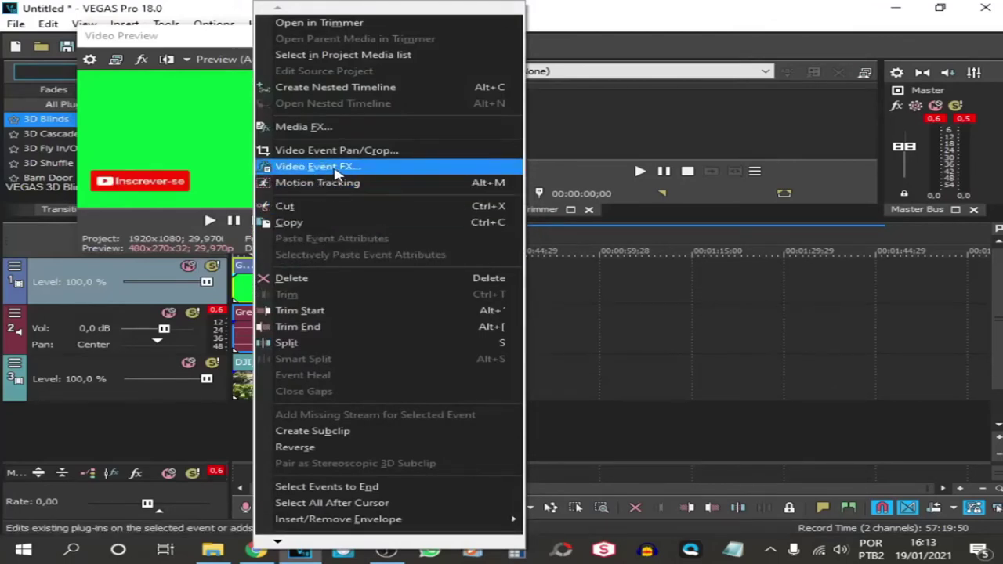
pyautogui.click(335, 172)
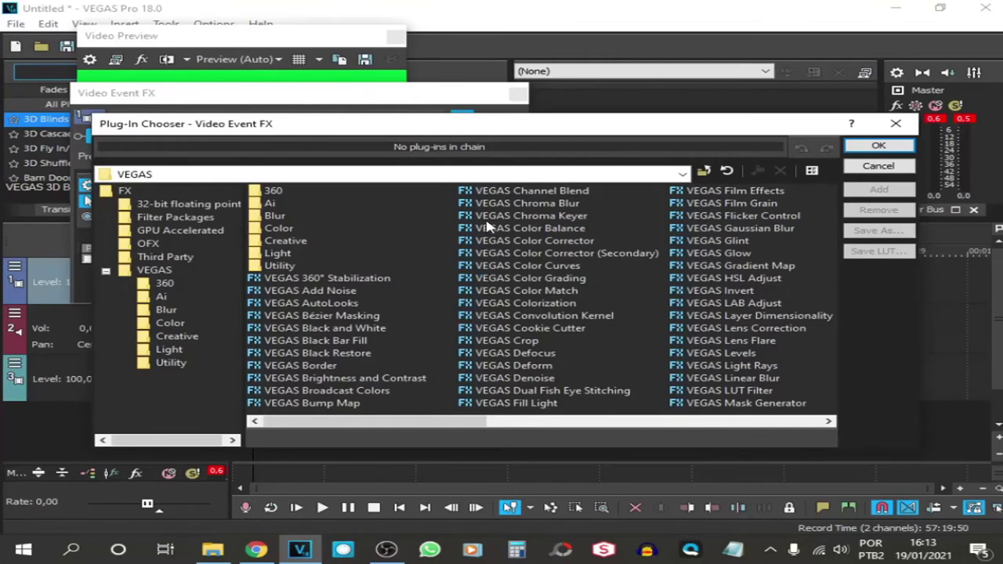
pyautogui.click(558, 221)
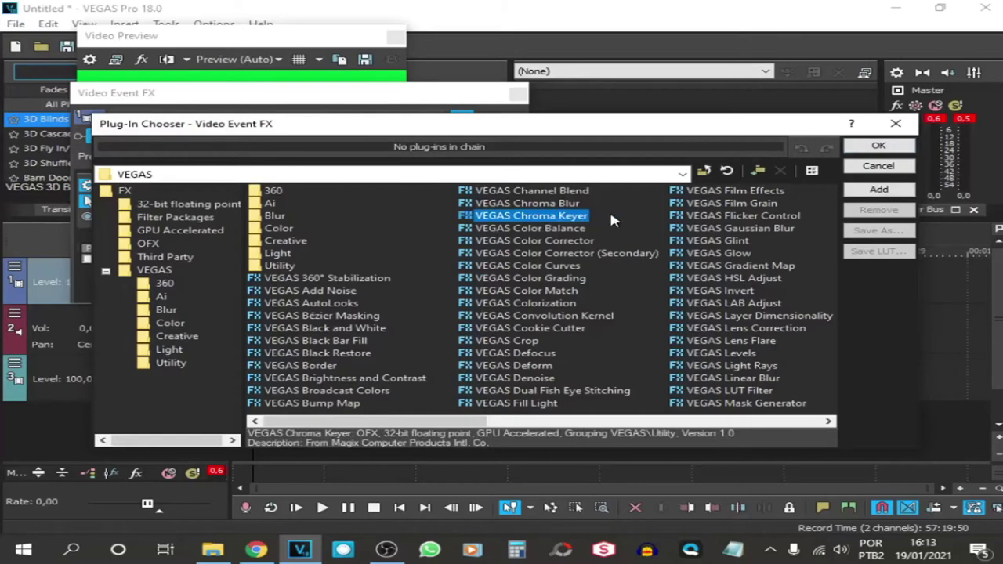
pyautogui.click(879, 146)
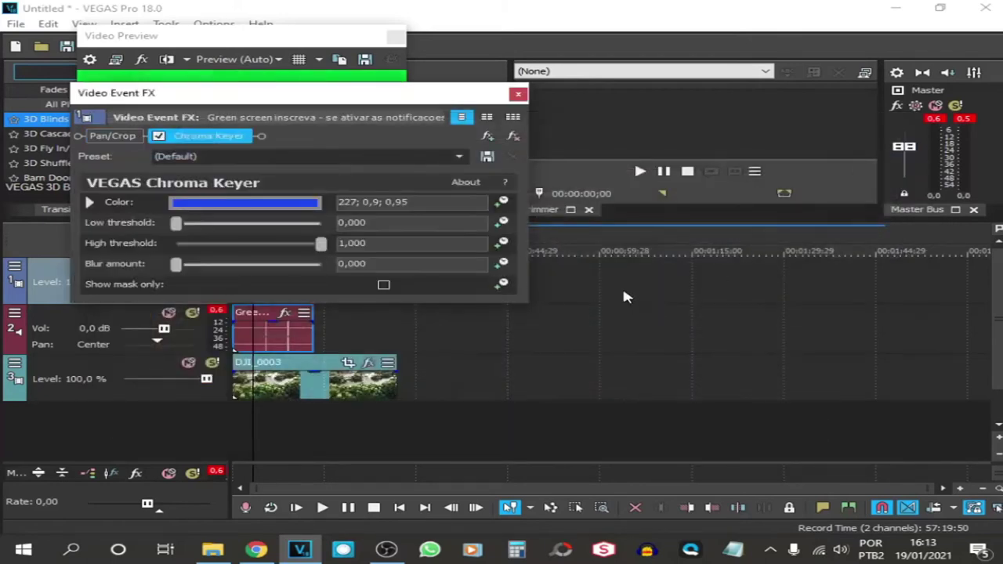
# - Set the Chroma Keyer colour by sampling the green background in the video preview, keeping the effect window clear of it
pyautogui.moveTo(349, 94); pyautogui.dragTo(775, 106)
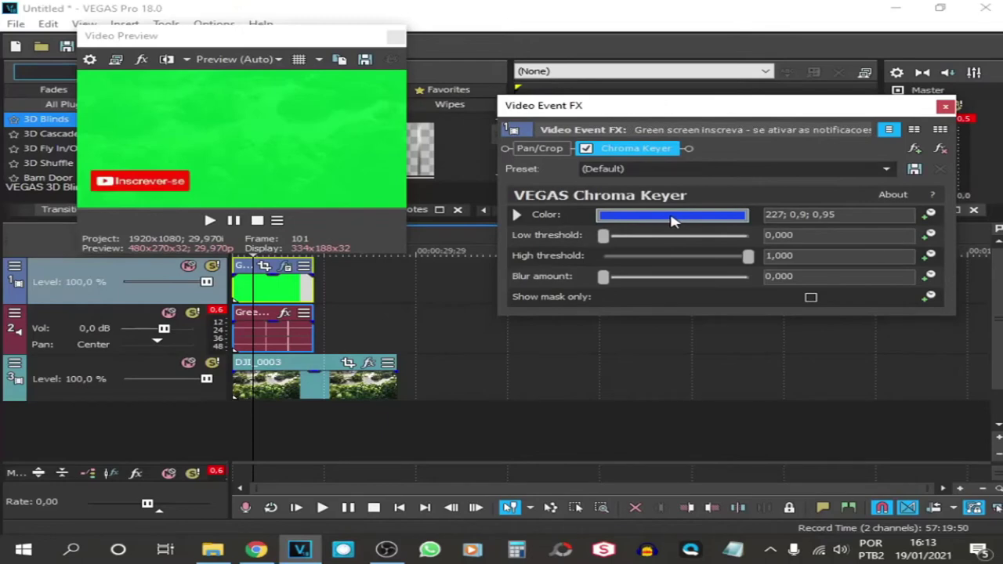
pyautogui.click(672, 218)
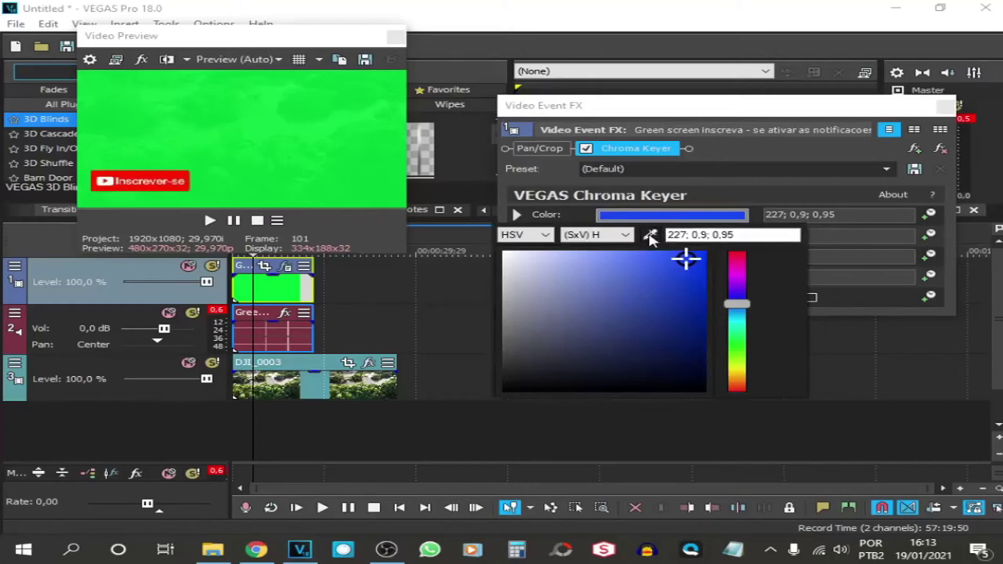
pyautogui.click(650, 237)
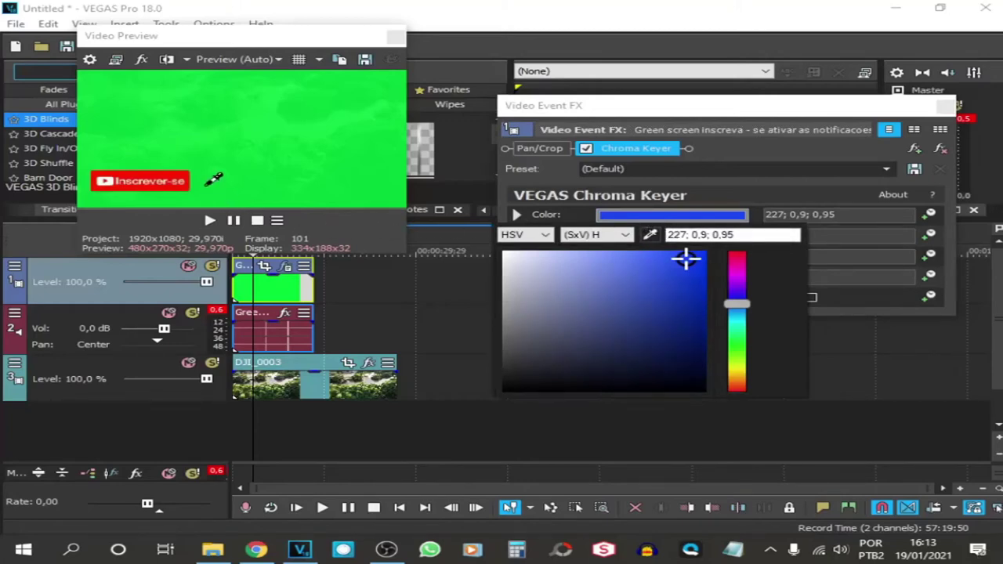
pyautogui.click(207, 186)
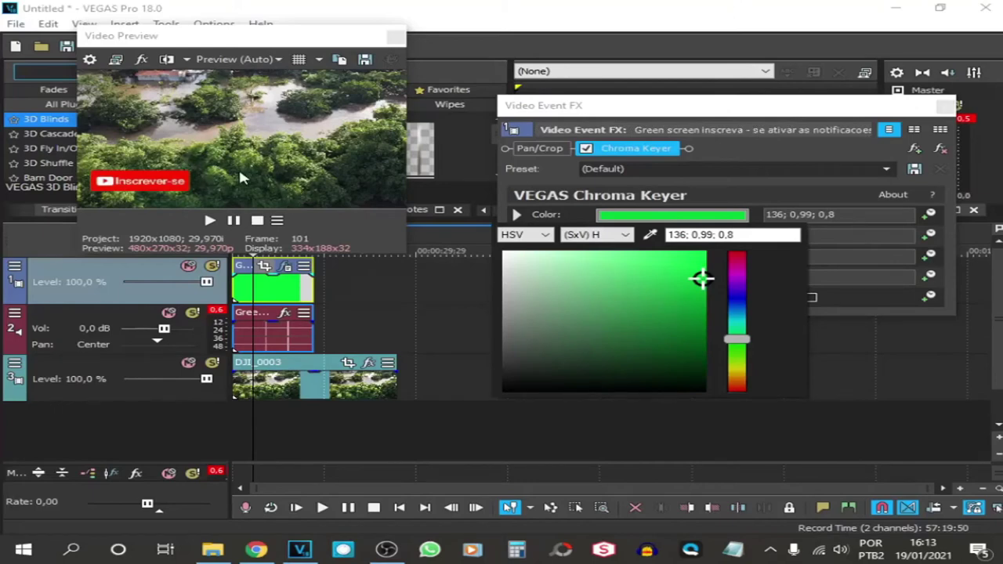
# - Close the Video Event FX window and play the timeline from the start to check the keyed subscribe animation over the drone footage
pyautogui.click(946, 107)
pyautogui.click(946, 108)
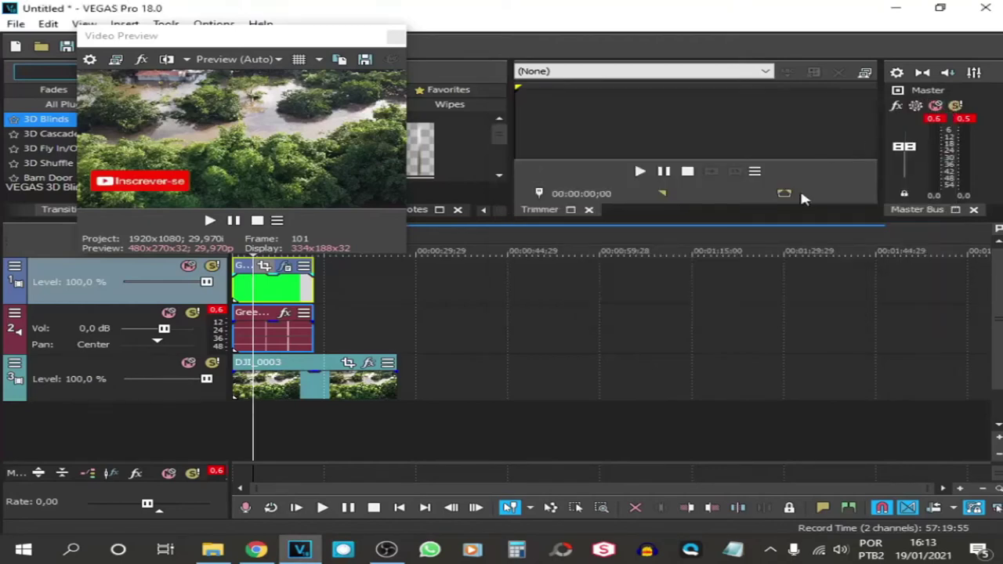
pyautogui.click(294, 508)
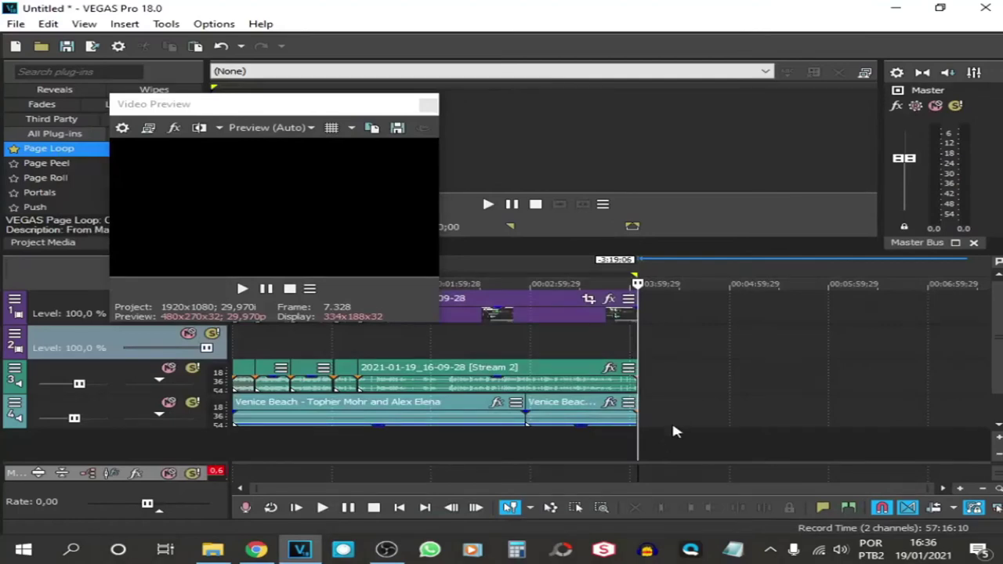
# - Select the timeline from its start to exactly the end of the last clips as the render region, and close the Video Preview window
pyautogui.moveTo(645, 448); pyautogui.dragTo(233, 452)
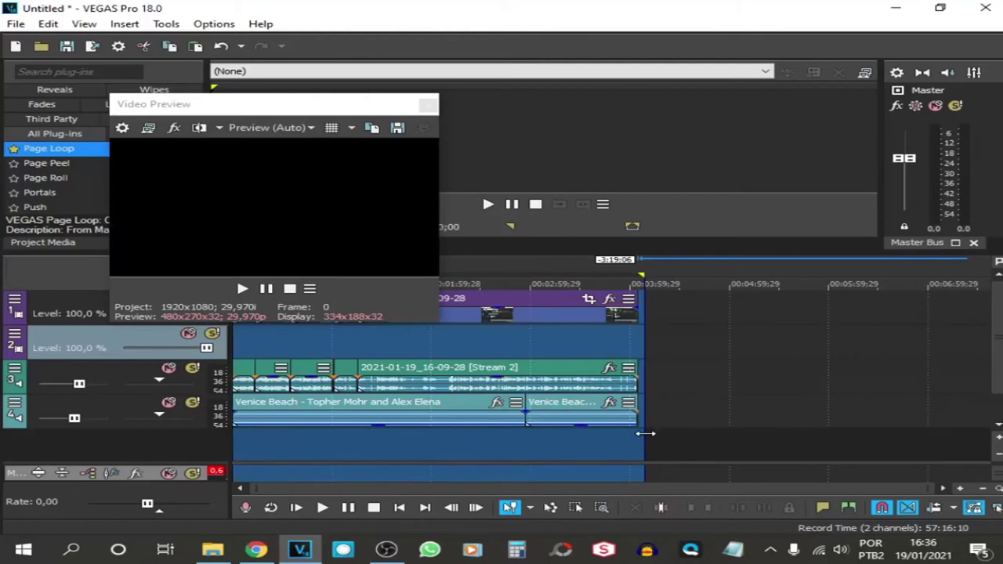
pyautogui.moveTo(644, 439); pyautogui.dragTo(637, 439)
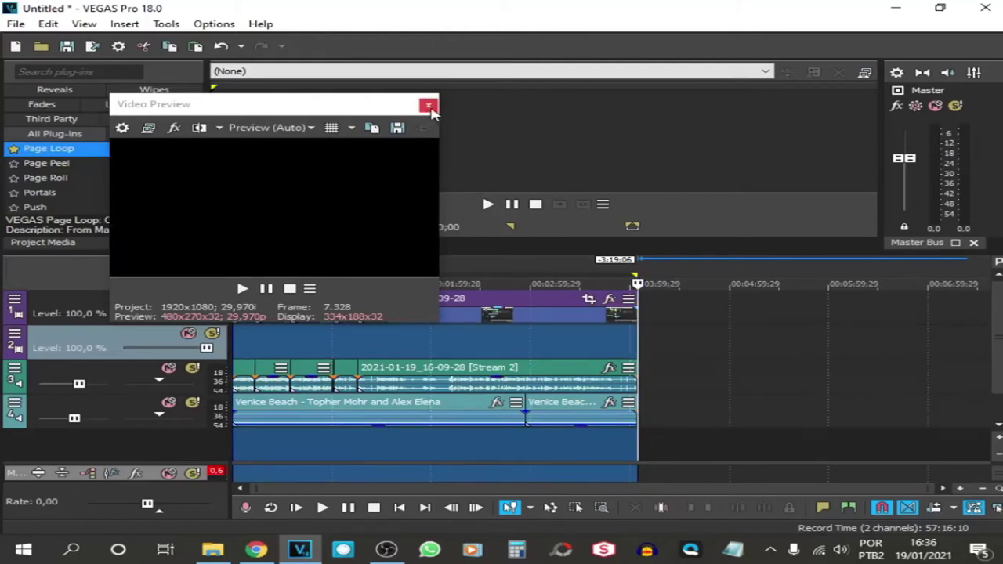
pyautogui.click(428, 107)
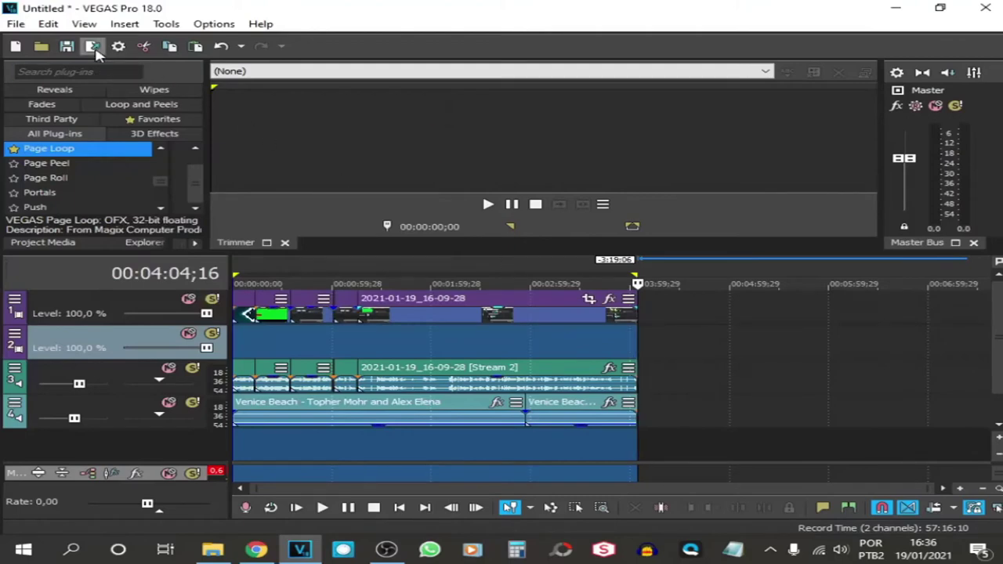
# - Open the Render As settings, keep MAGIX AVC/AAC MP4 with the FULL HD YOU TUBE 2020 template, and name the output file increva-se
pyautogui.click(92, 48)
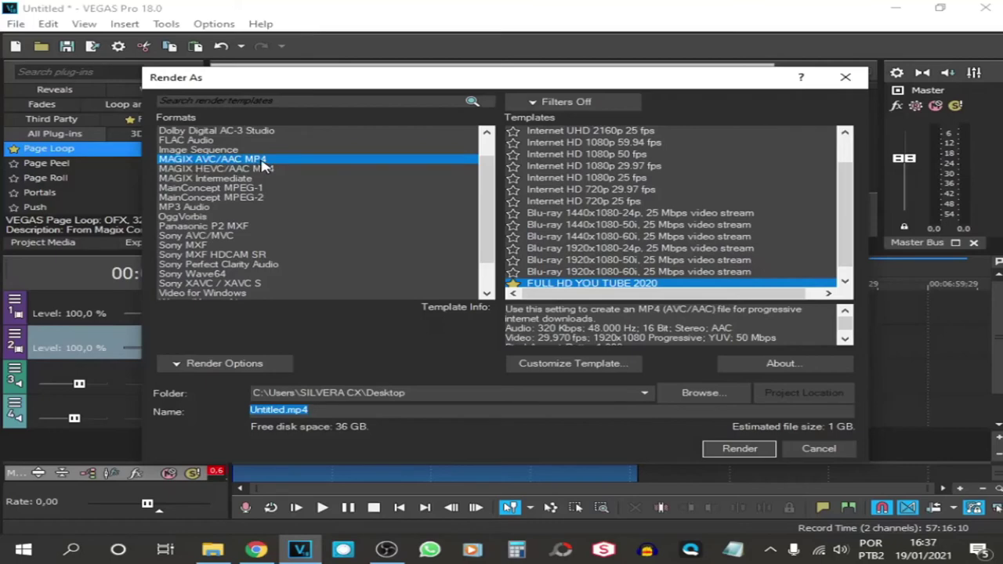
pyautogui.scroll(-1, 628, 225)
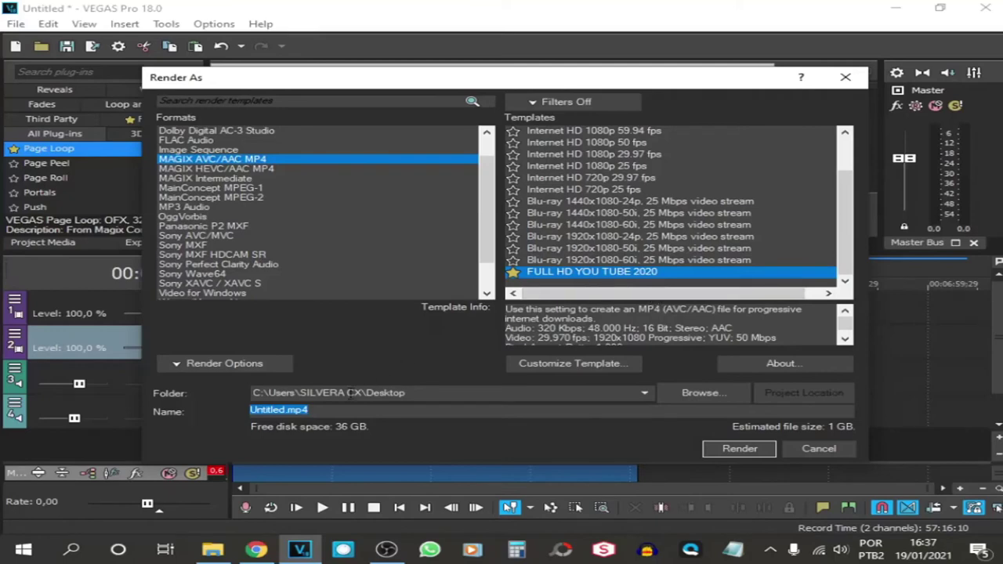
pyautogui.click(308, 410)
pyautogui.moveTo(310, 410); pyautogui.dragTo(197, 418)
pyautogui.write('increval')
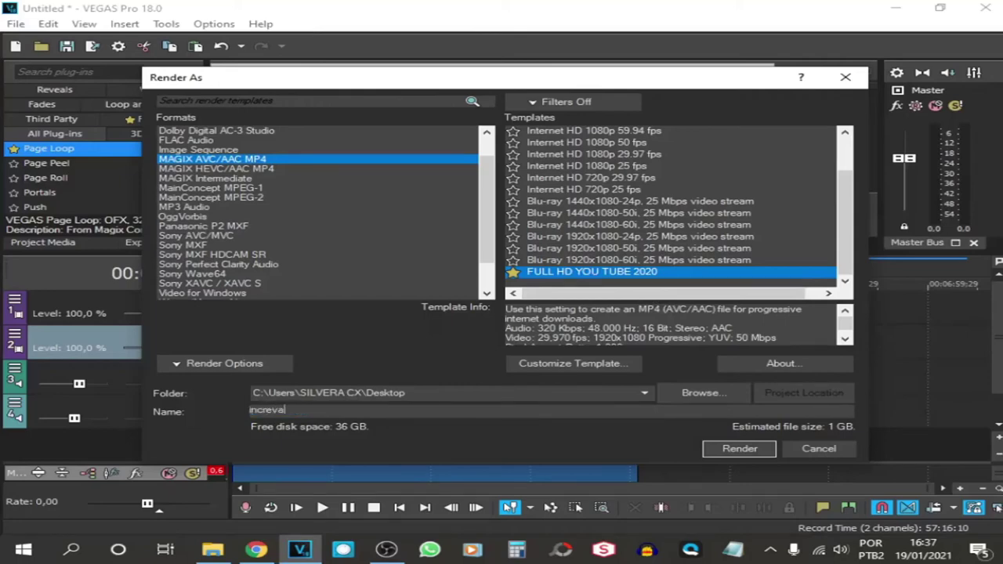
pyautogui.write('se')
# - Save the output to the Área de Trabalho folder and start the render
pyautogui.click(702, 394)
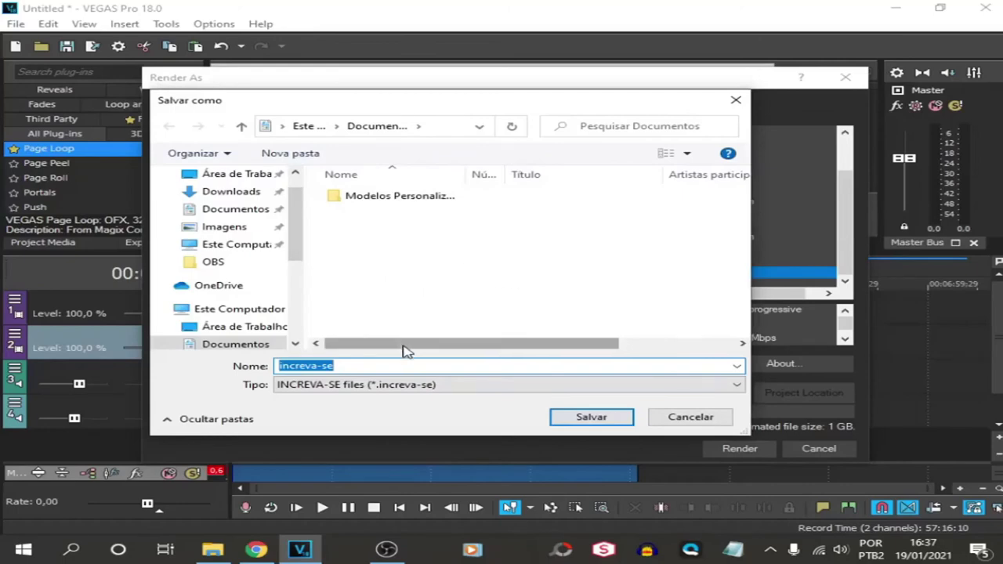
pyautogui.click(250, 176)
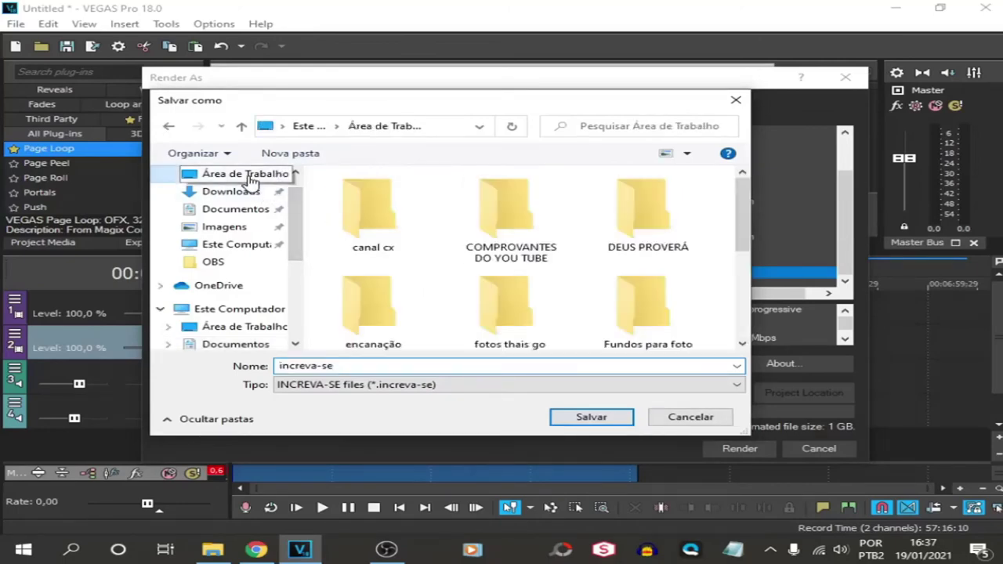
pyautogui.click(589, 418)
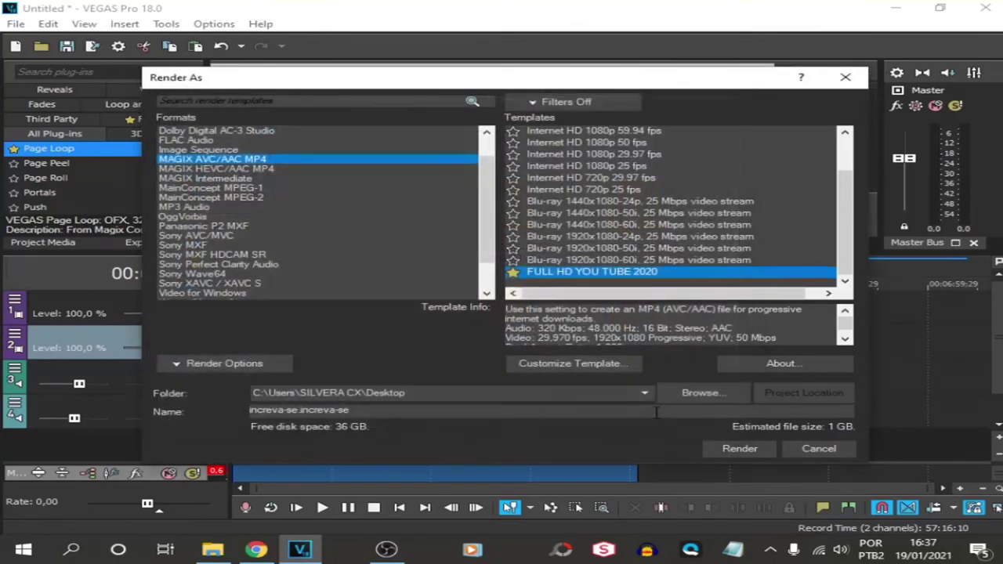
pyautogui.click(740, 449)
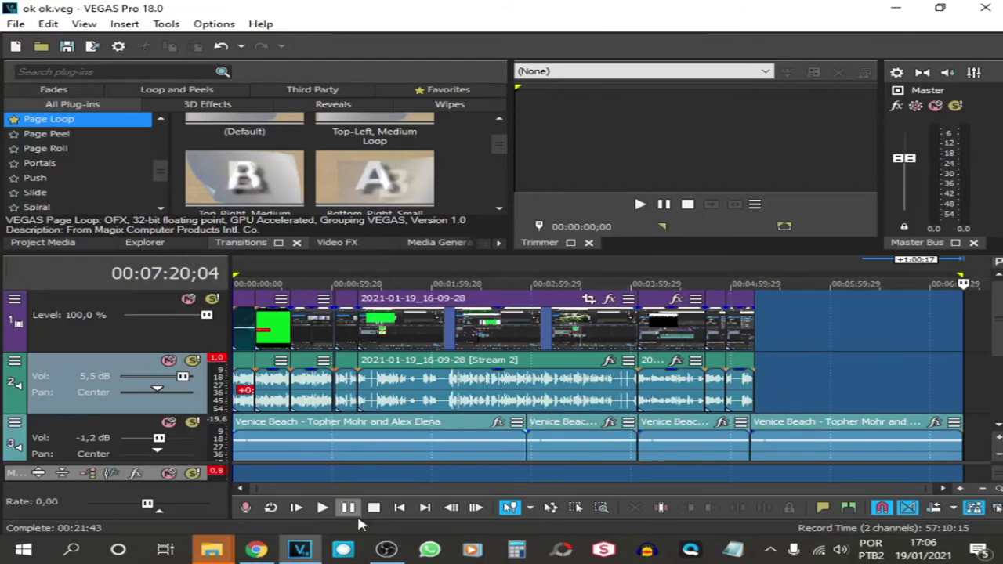
# - Switch to the Área de Trabalho folder in the file manager and open the rendered video ok ok.mp4 10 for playback
pyautogui.click(305, 463)
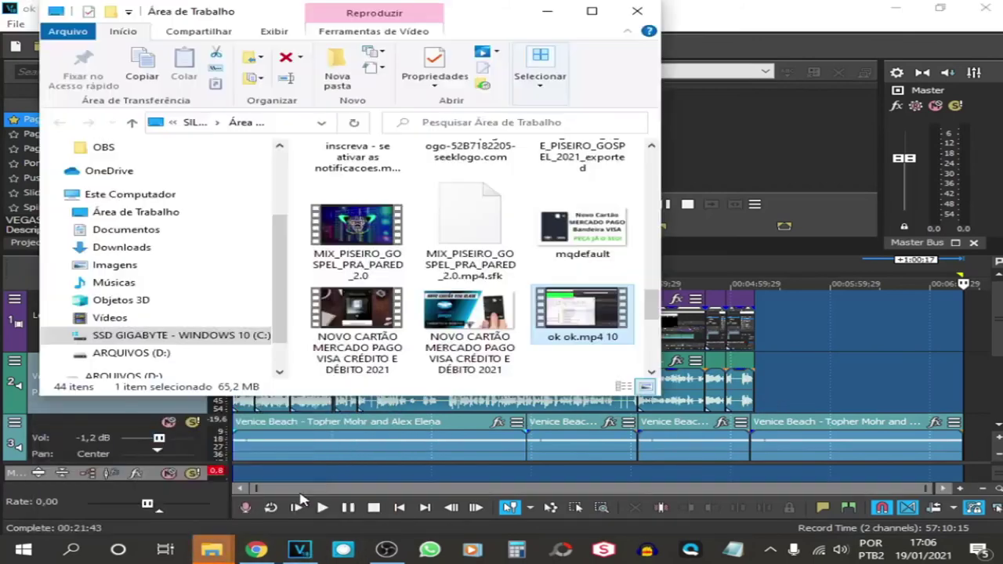
pyautogui.press('Return')
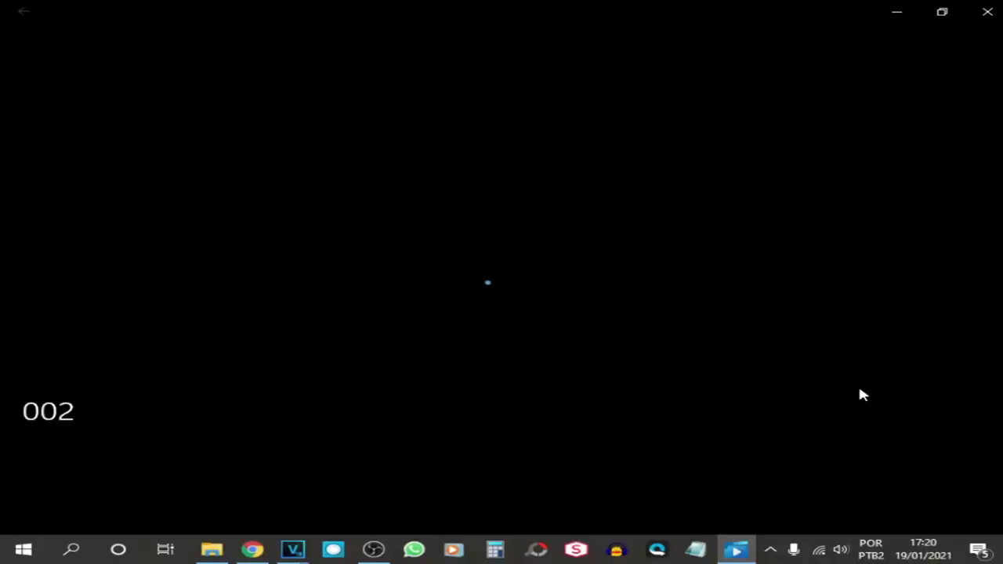